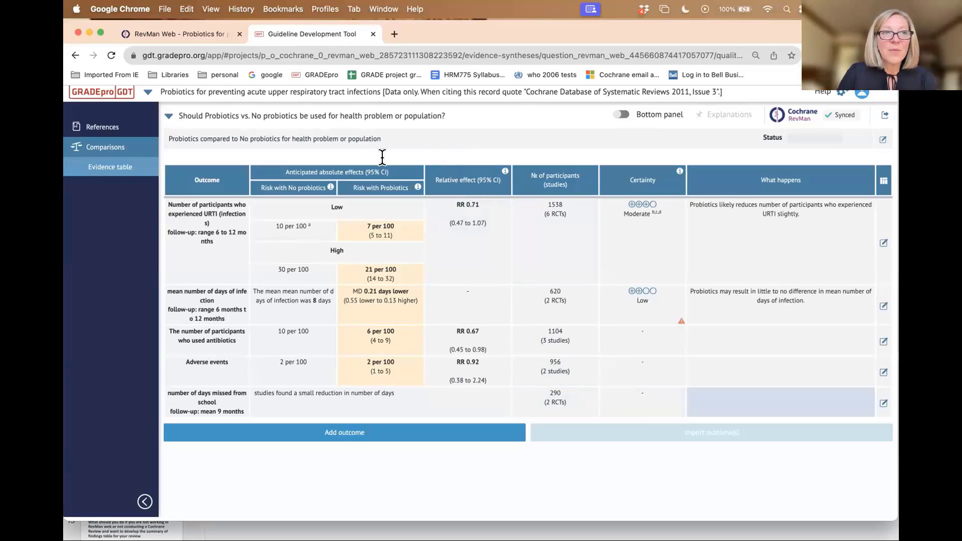
# - Return from the first question's evidence table to the Comparisons question list
pyautogui.click(110, 149)
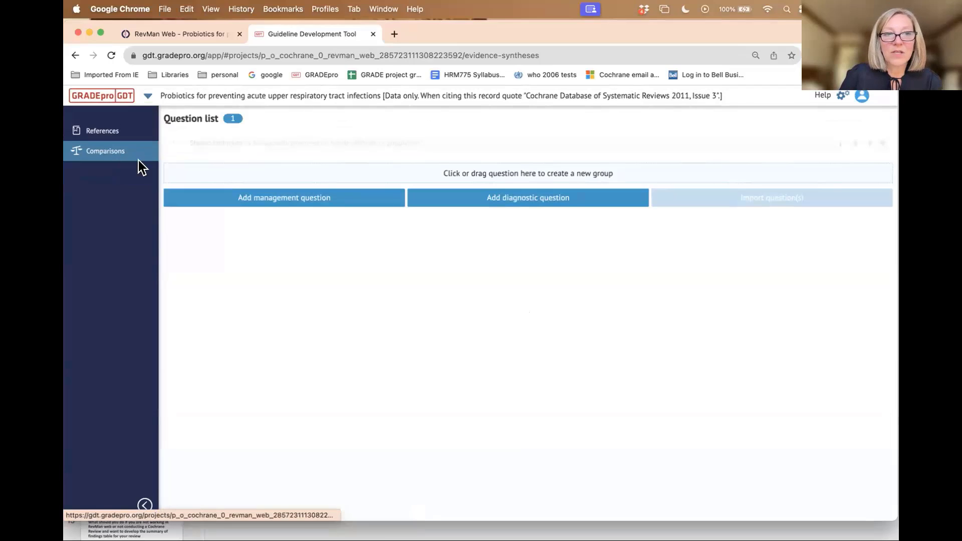
# - Add and save a management question with intervention probiotics, comparison none, population URTI
pyautogui.click(315, 203)
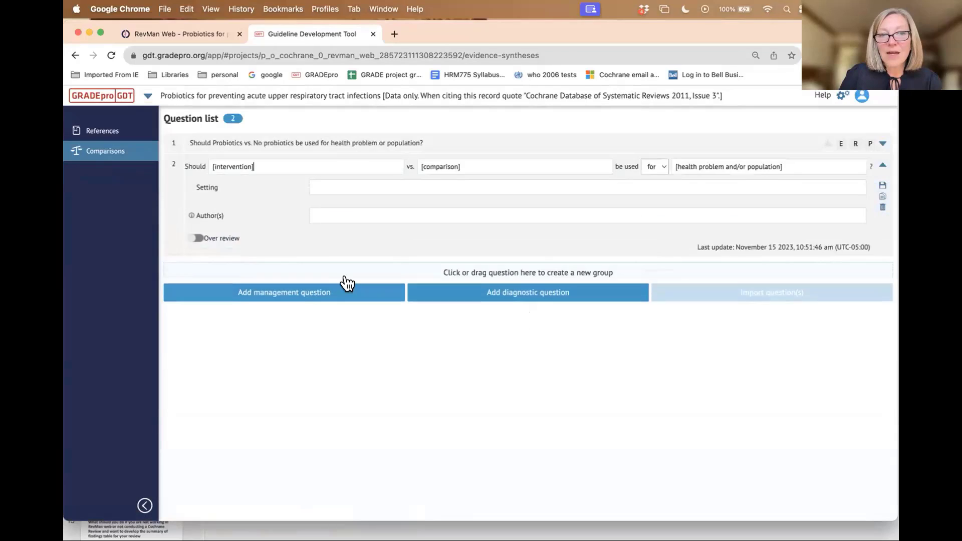
pyautogui.moveTo(258, 166); pyautogui.dragTo(212, 165)
pyautogui.write('probiotics')
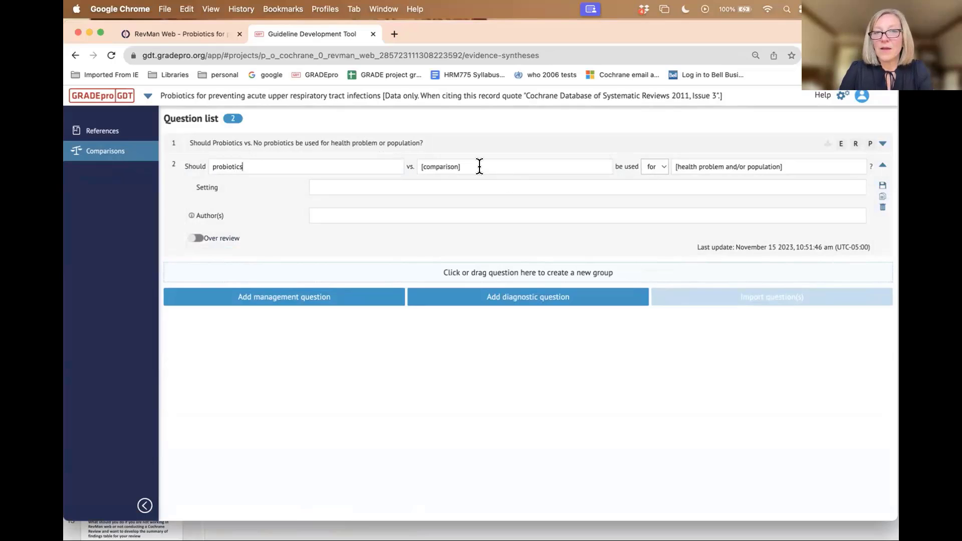
pyautogui.moveTo(476, 167); pyautogui.dragTo(417, 160)
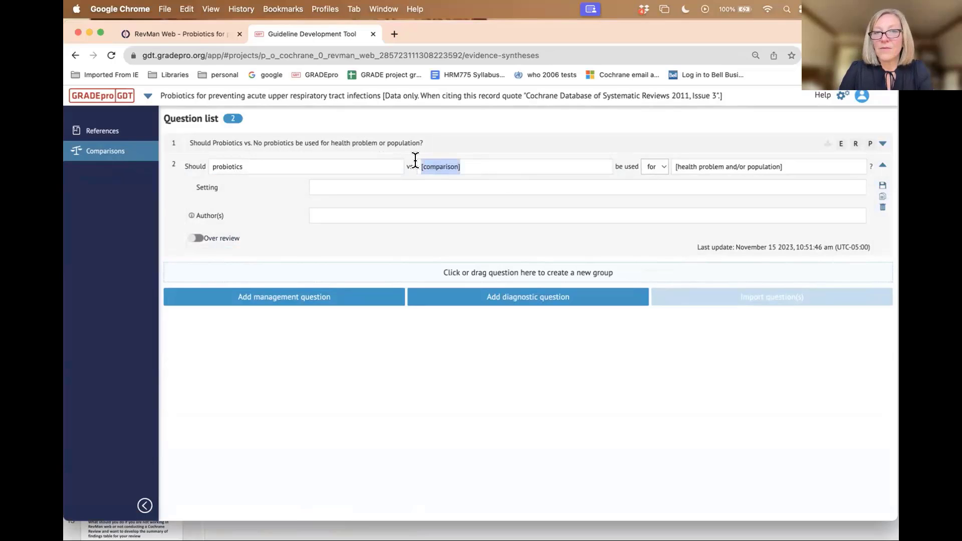
pyautogui.write('none')
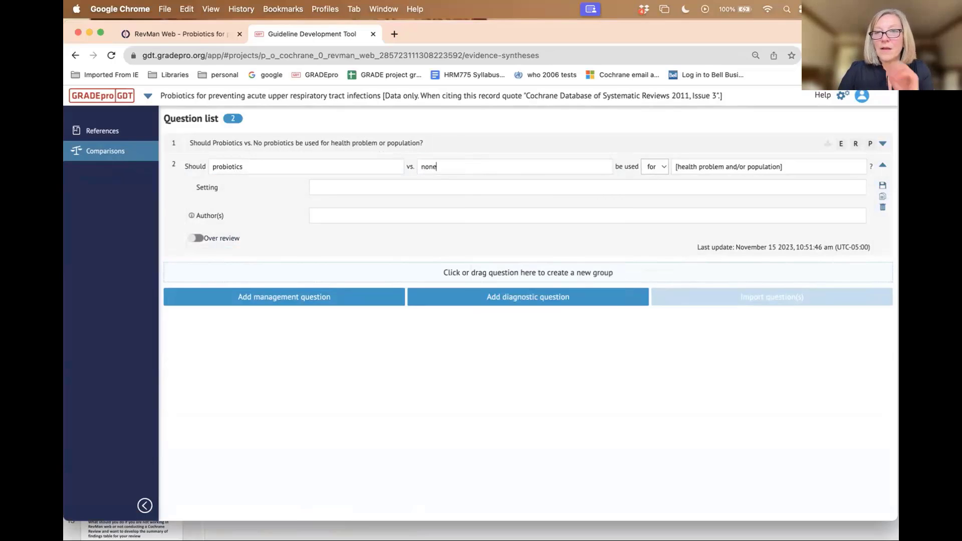
pyautogui.moveTo(785, 166); pyautogui.dragTo(673, 165)
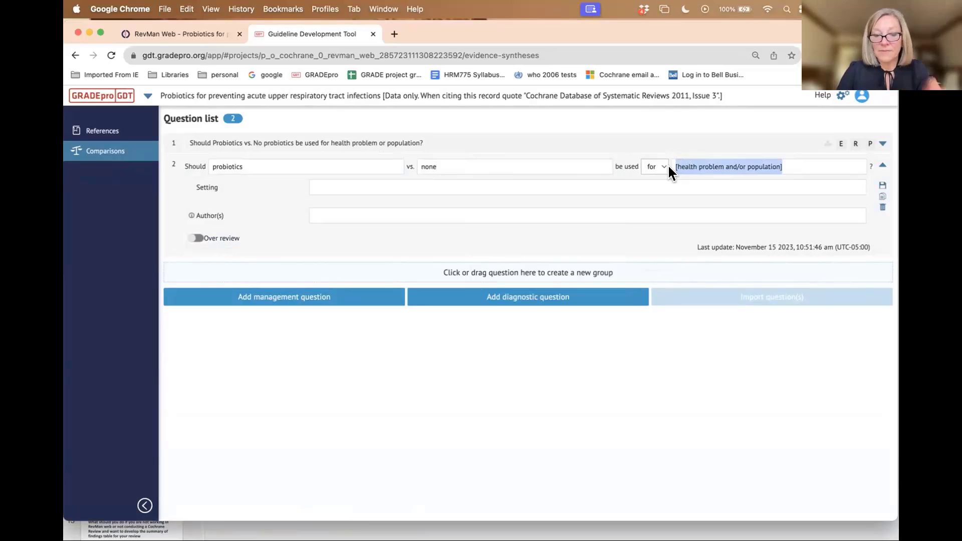
pyautogui.write('URTI')
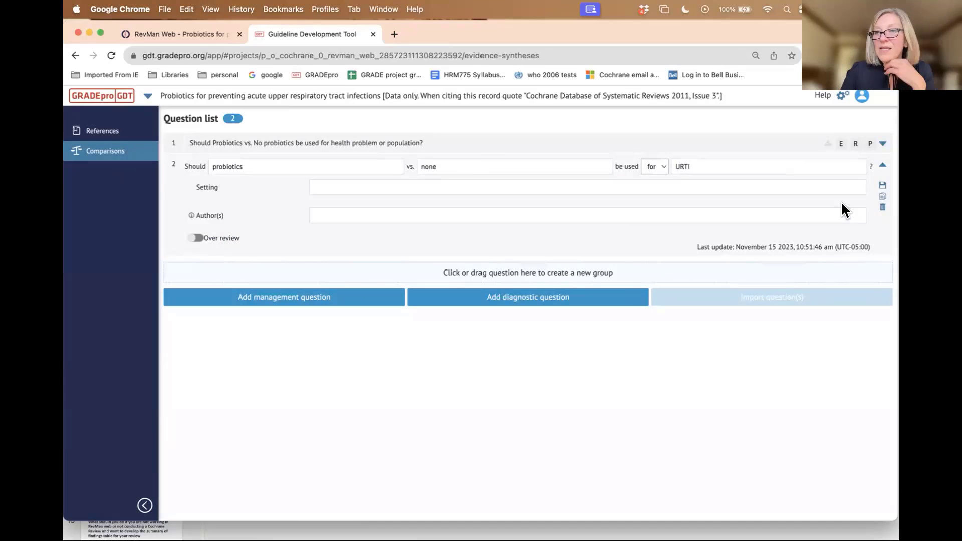
pyautogui.click(884, 186)
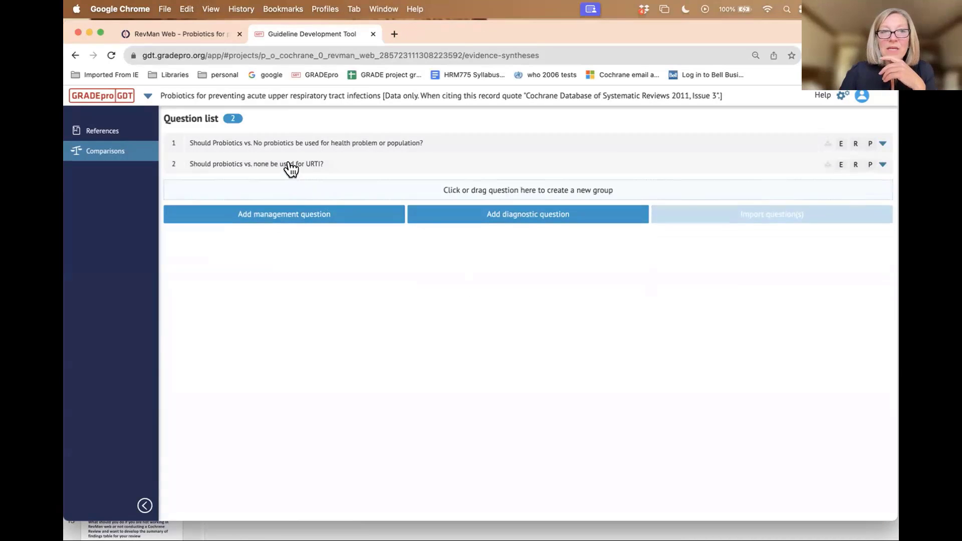
# - Open the URTI question's evidence table and add a dichotomous, pooled outcome
pyautogui.click(291, 166)
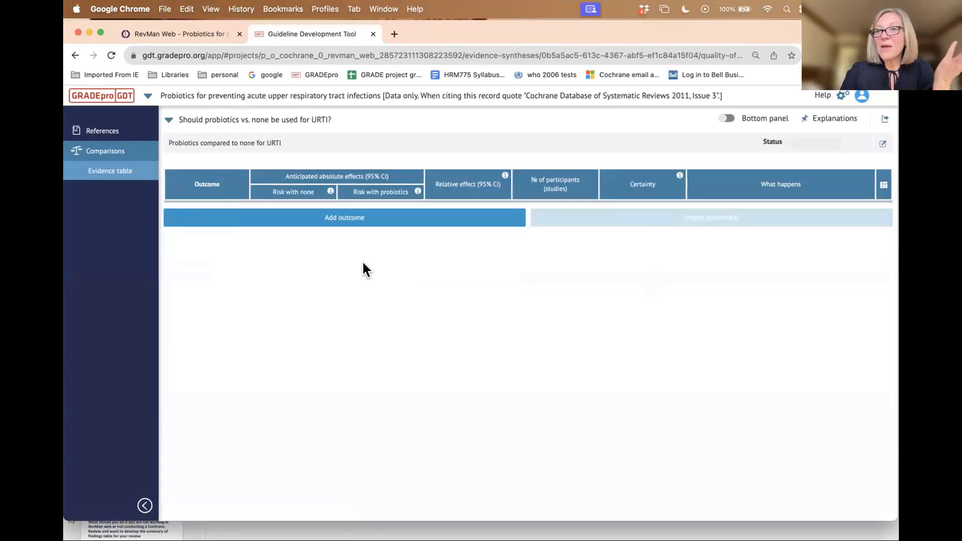
pyautogui.click(359, 218)
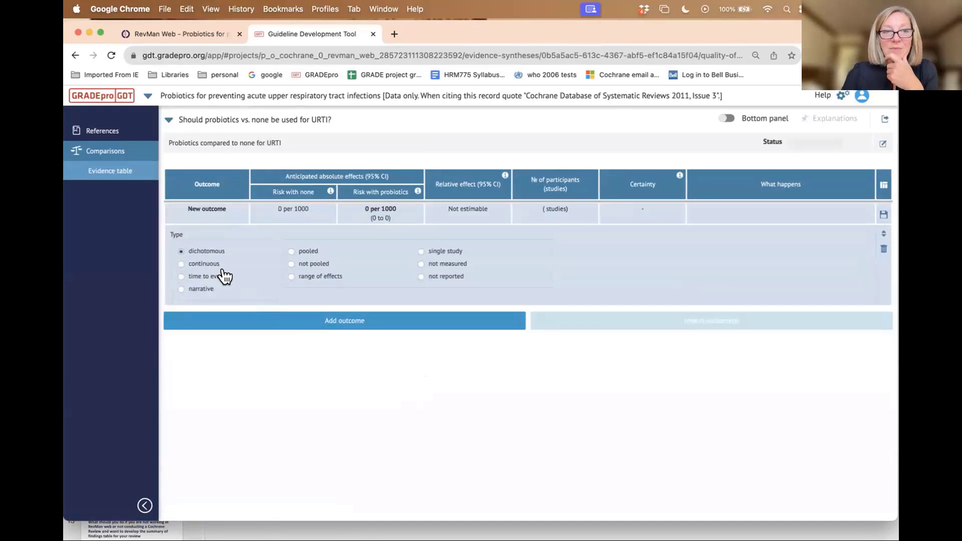
pyautogui.click(291, 251)
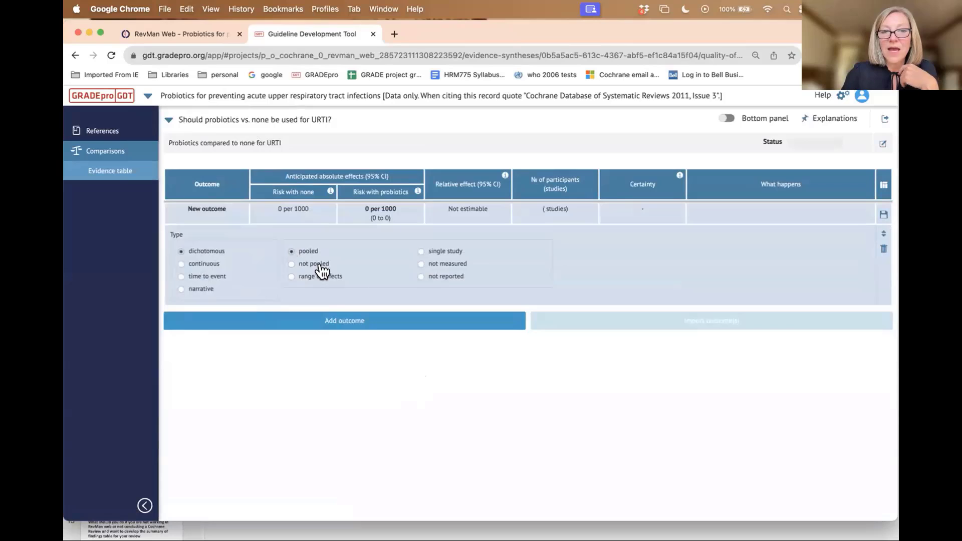
pyautogui.click(884, 221)
# - Name the new outcome 'Number of infections'
pyautogui.click(227, 211)
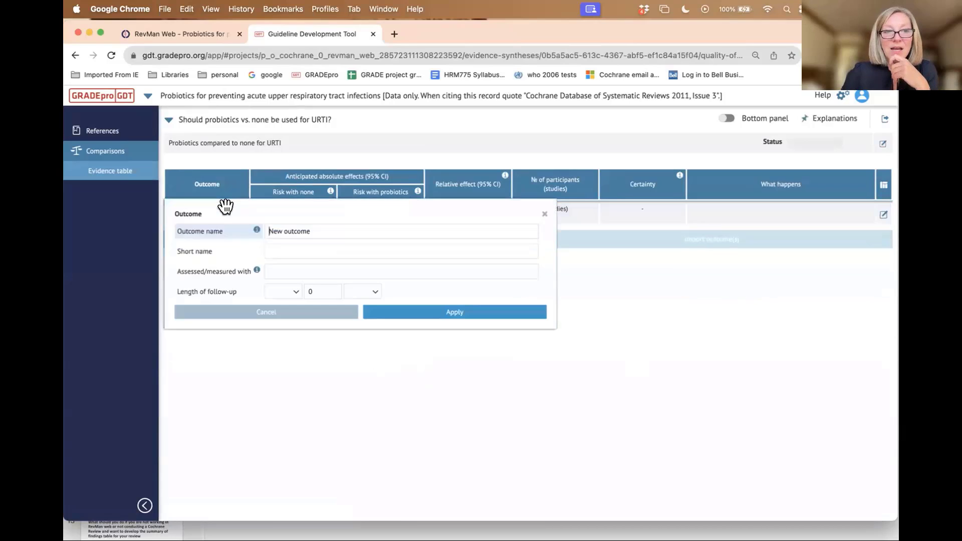
pyautogui.moveTo(311, 231); pyautogui.dragTo(268, 231)
pyautogui.write('N')
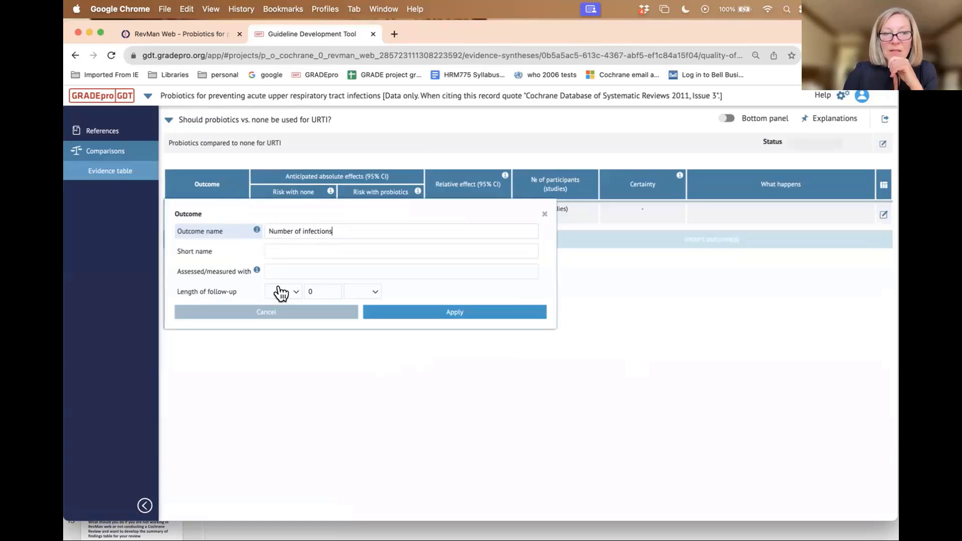
pyautogui.click(445, 312)
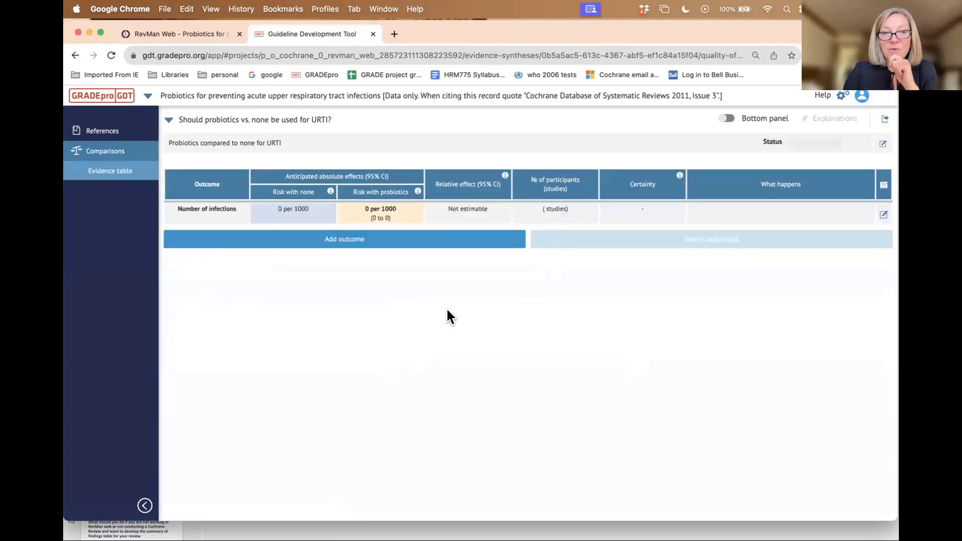
# - Enter the relative effect as RR 0.71, then bring up the PowerPoint Risk of bias slide
pyautogui.click(469, 219)
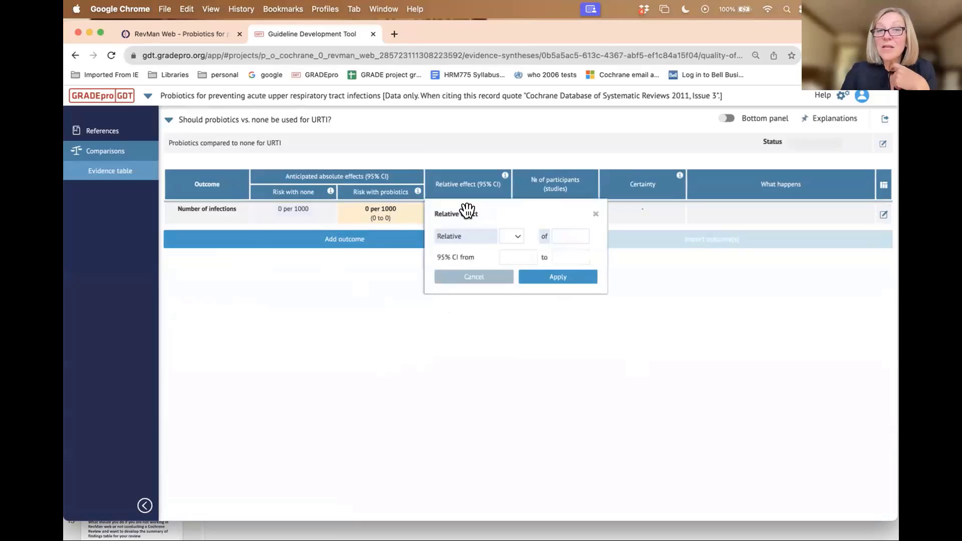
pyautogui.click(520, 242)
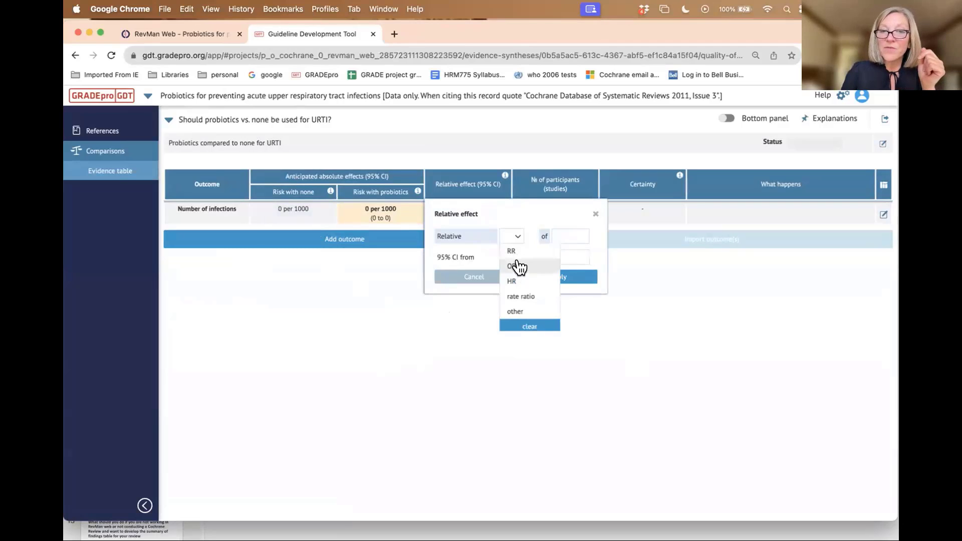
pyautogui.click(516, 252)
pyautogui.write('0.71')
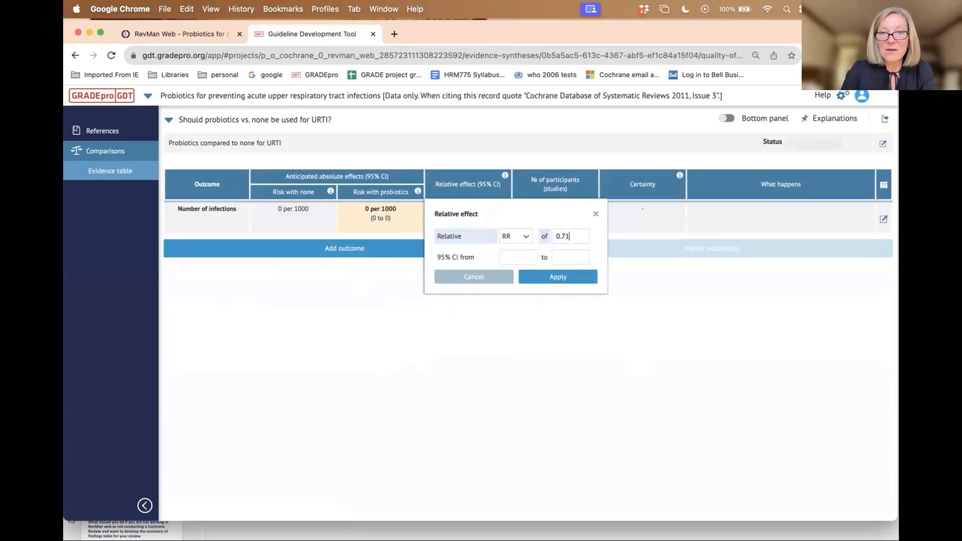
pyautogui.click(522, 258)
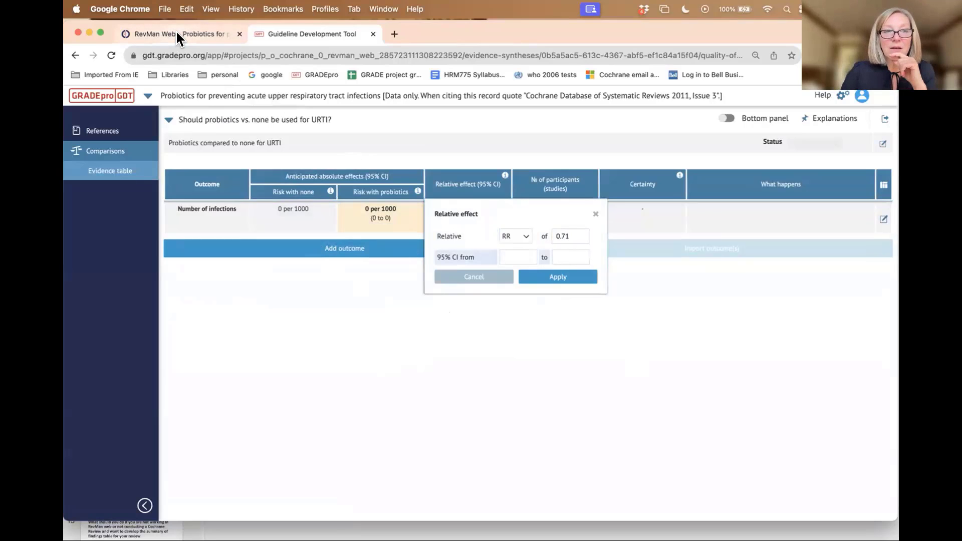
pyautogui.click(442, 530)
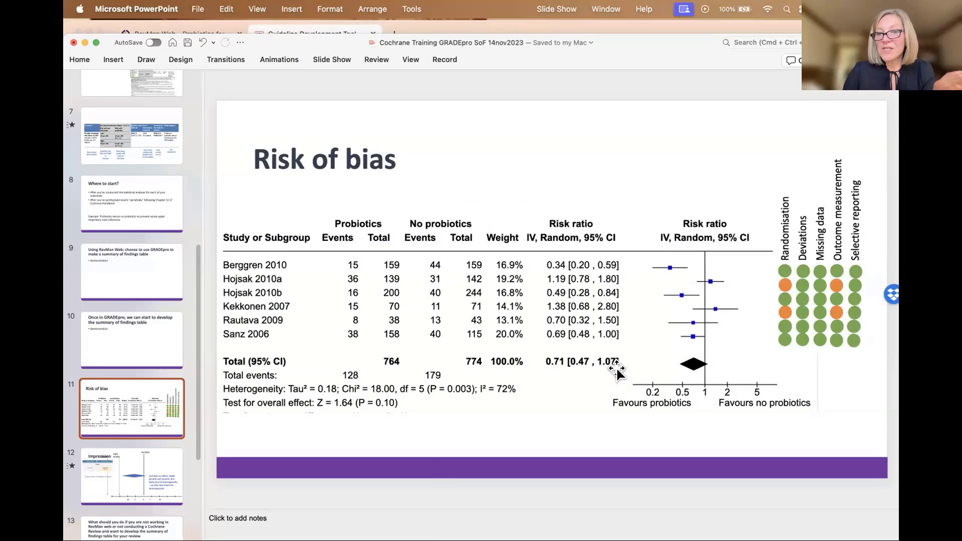
# - Go back to GRADEpro's relative effect entry to fill in the 95% CI starting at 0.47
pyautogui.click(218, 22)
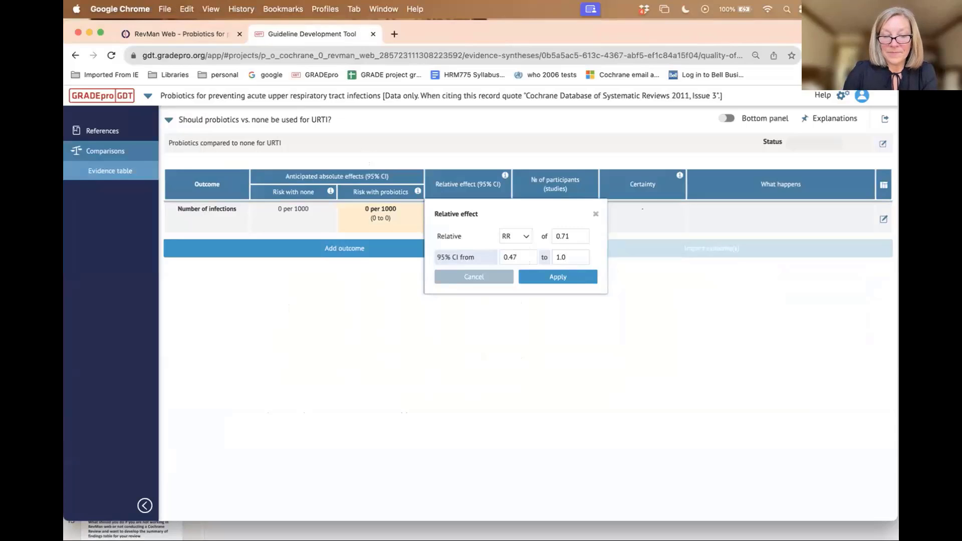
# - Apply RR 0.71 (0.47 to 1.07) and record the evidence as 6 randomised trials
pyautogui.click(564, 279)
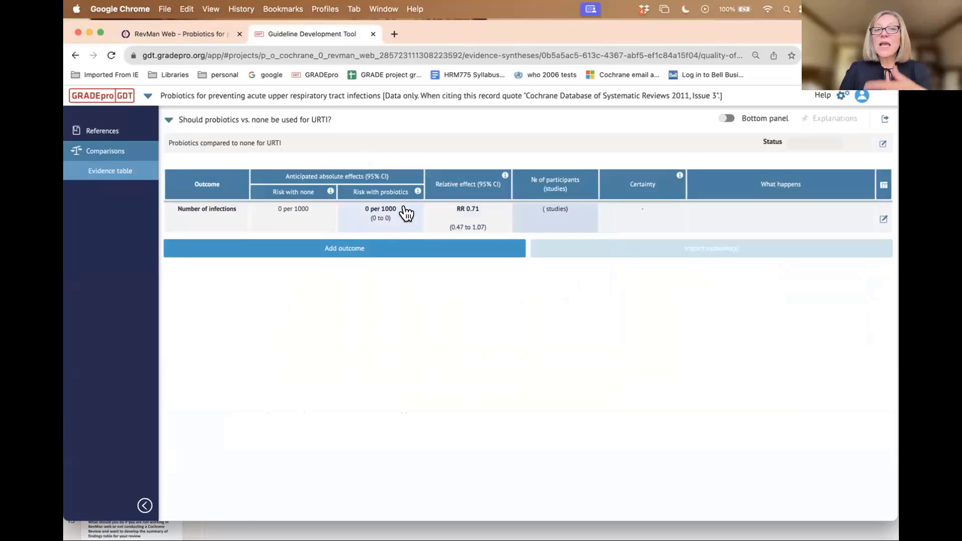
pyautogui.click(548, 216)
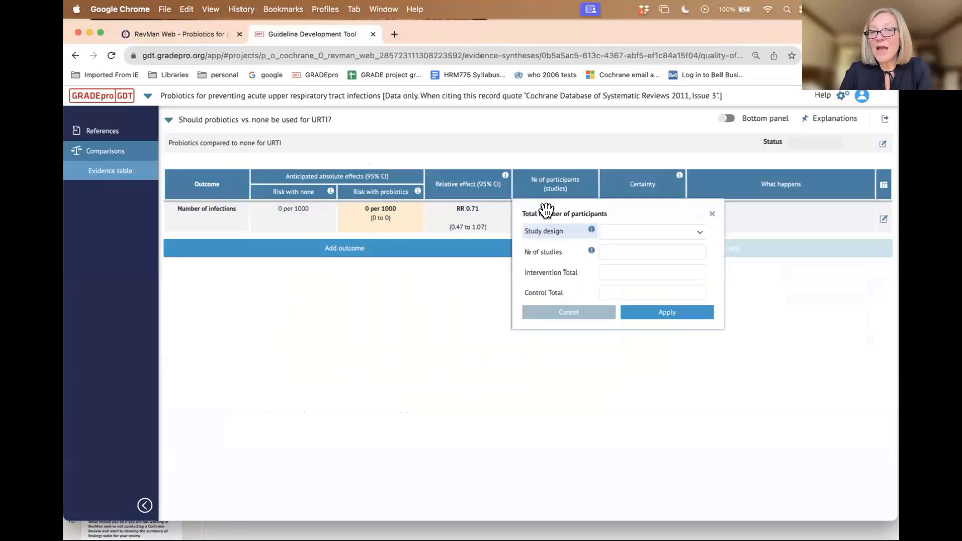
pyautogui.click(620, 234)
pyautogui.click(623, 247)
pyautogui.click(624, 252)
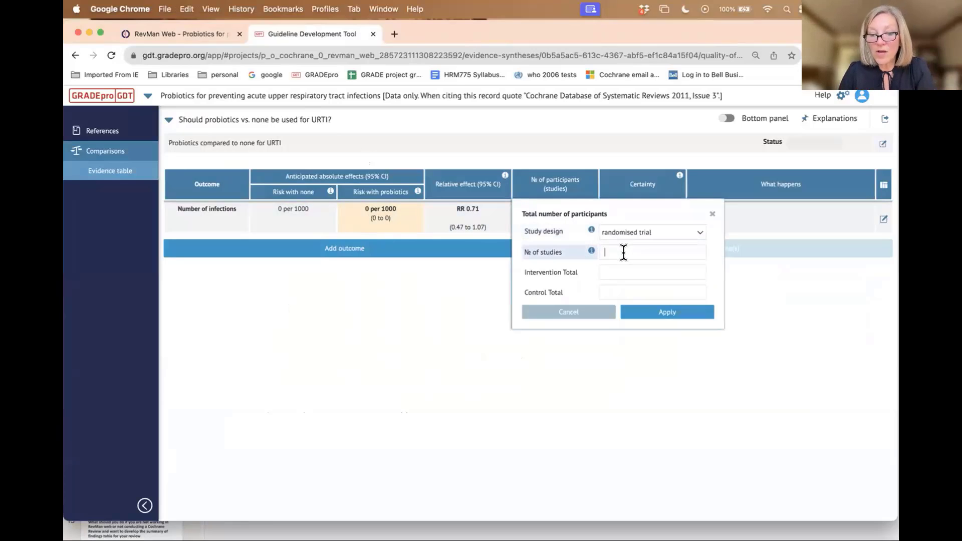
pyautogui.write('6')
pyautogui.click(617, 273)
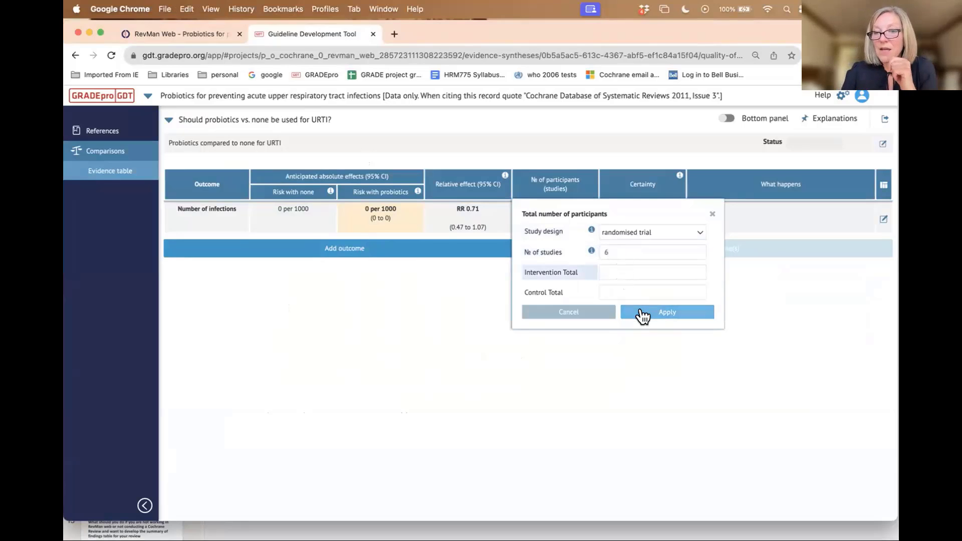
pyautogui.click(193, 35)
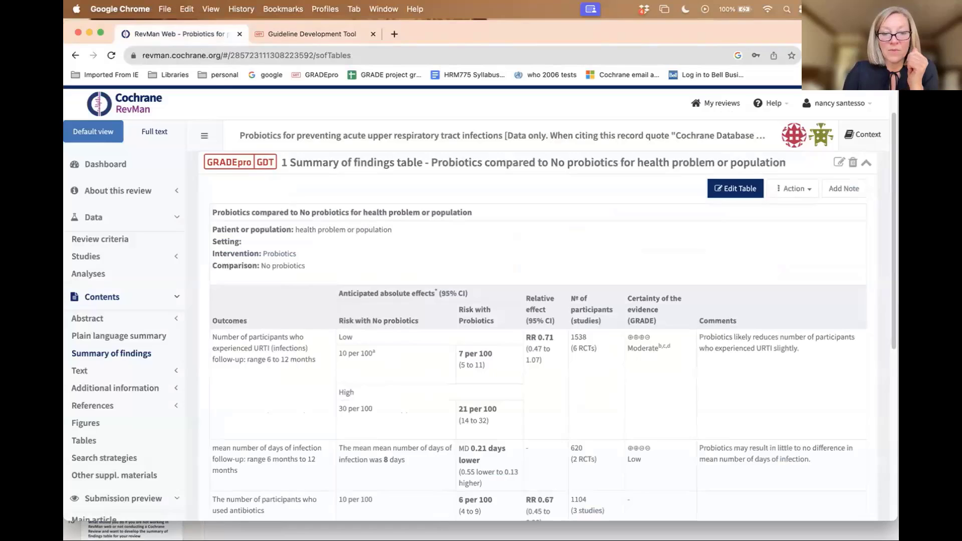
pyautogui.click(440, 512)
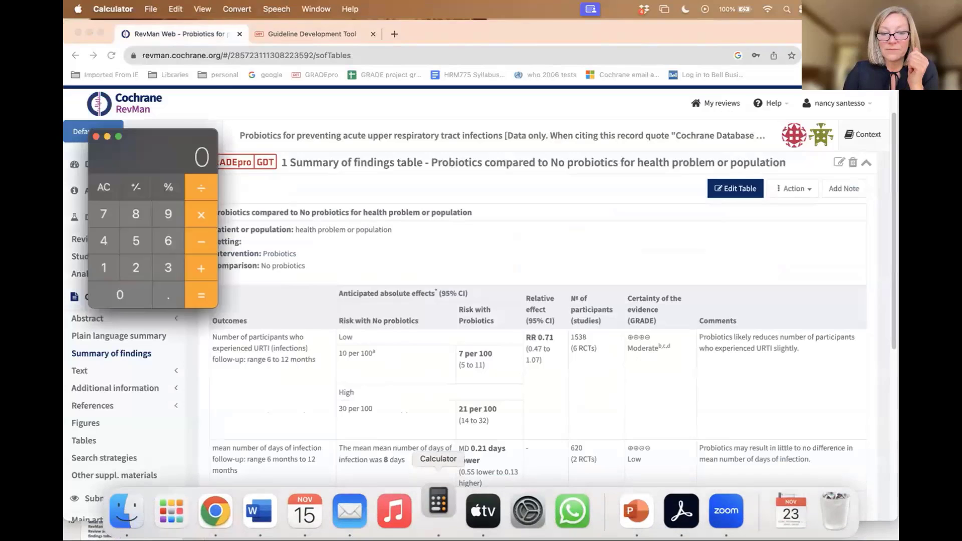
pyautogui.click(96, 137)
pyautogui.click(279, 524)
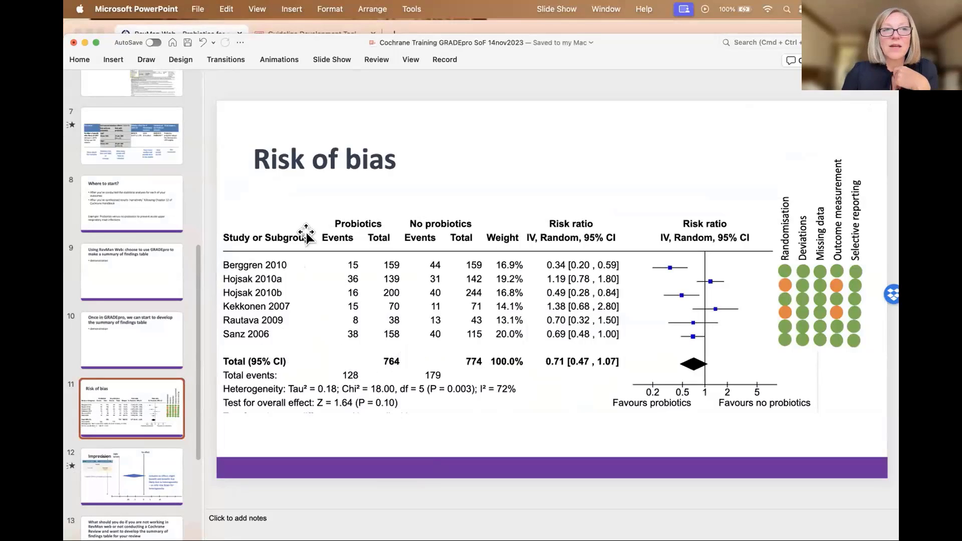
pyautogui.click(269, 22)
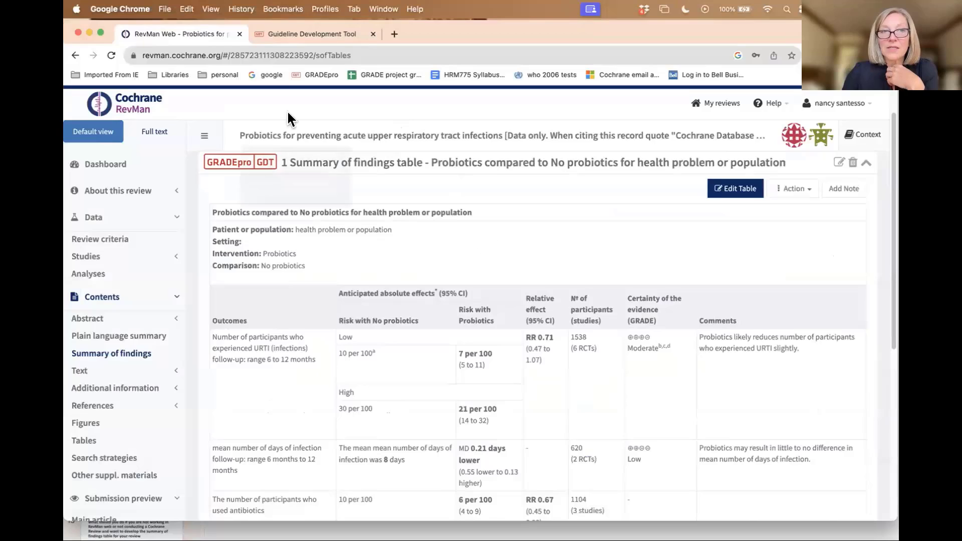
pyautogui.click(292, 33)
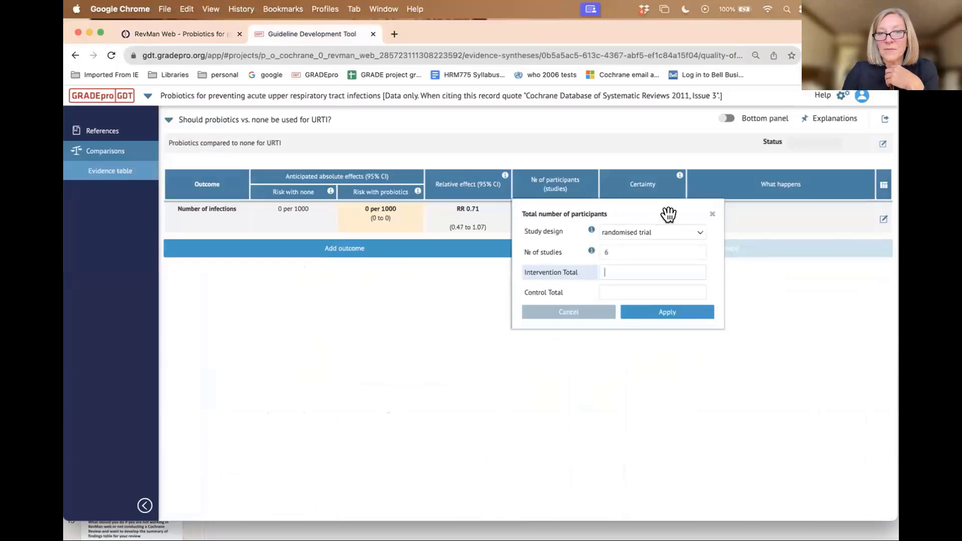
# - Add a continuous, pooled outcome to the URTI question below Number of infections
pyautogui.click(712, 216)
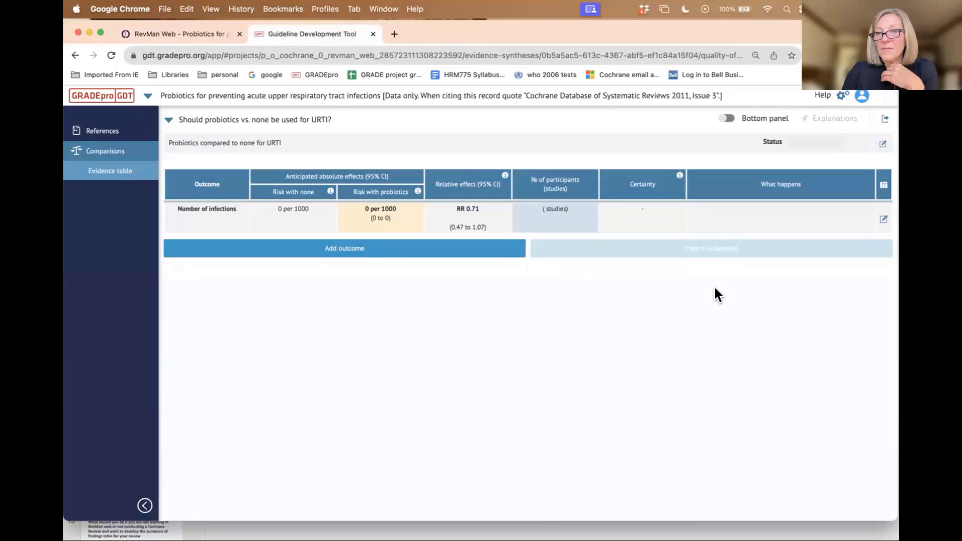
pyautogui.click(350, 250)
pyautogui.click(203, 296)
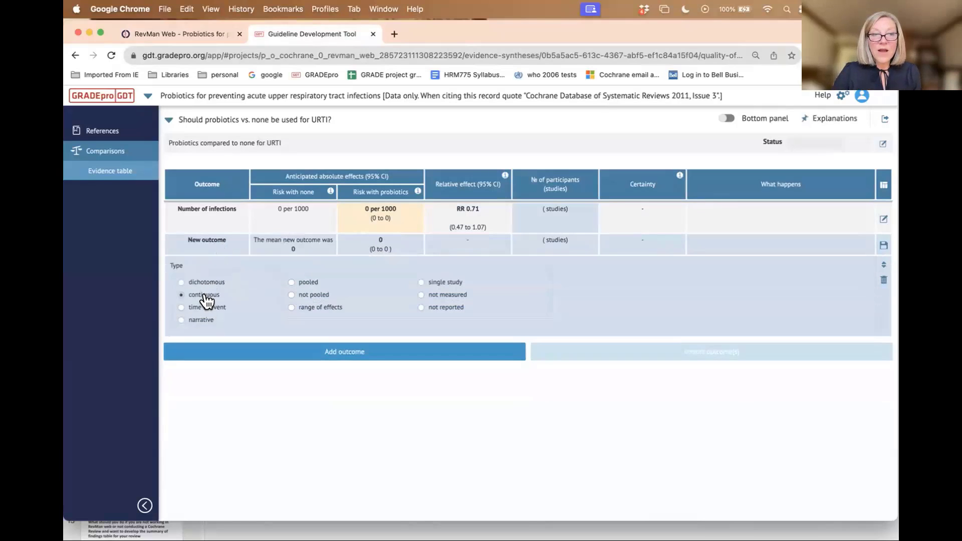
pyautogui.click(308, 283)
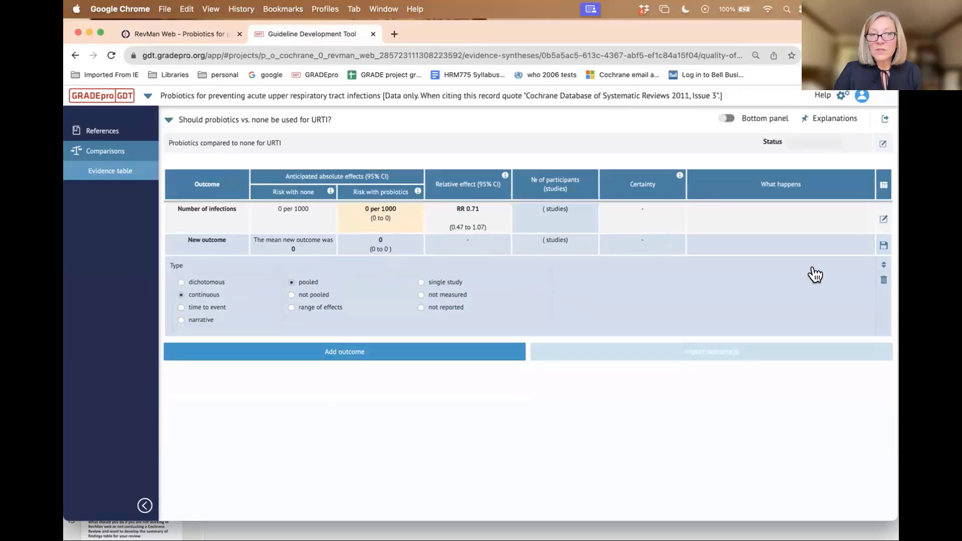
pyautogui.click(882, 249)
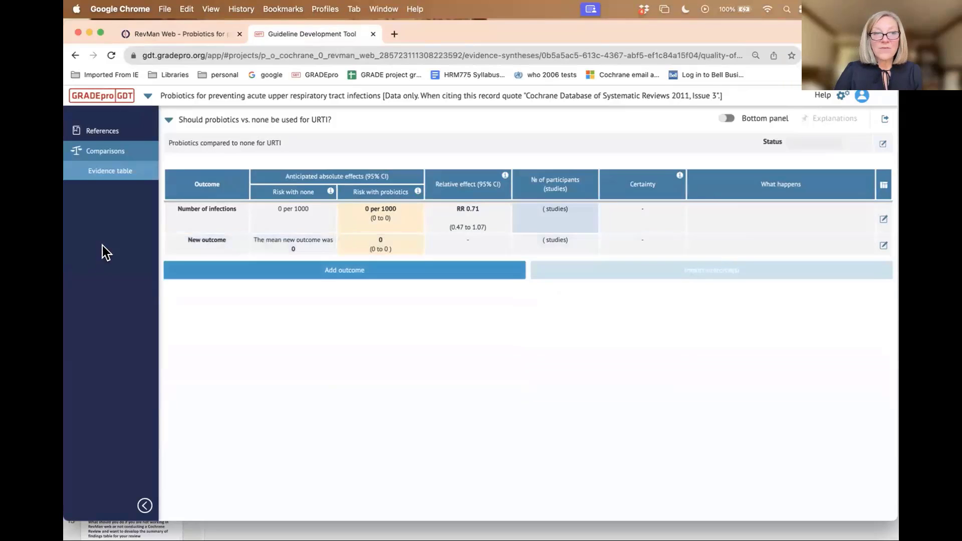
# - Name the new outcome 'duration of infection'
pyautogui.click(198, 245)
pyautogui.moveTo(318, 260); pyautogui.dragTo(261, 266)
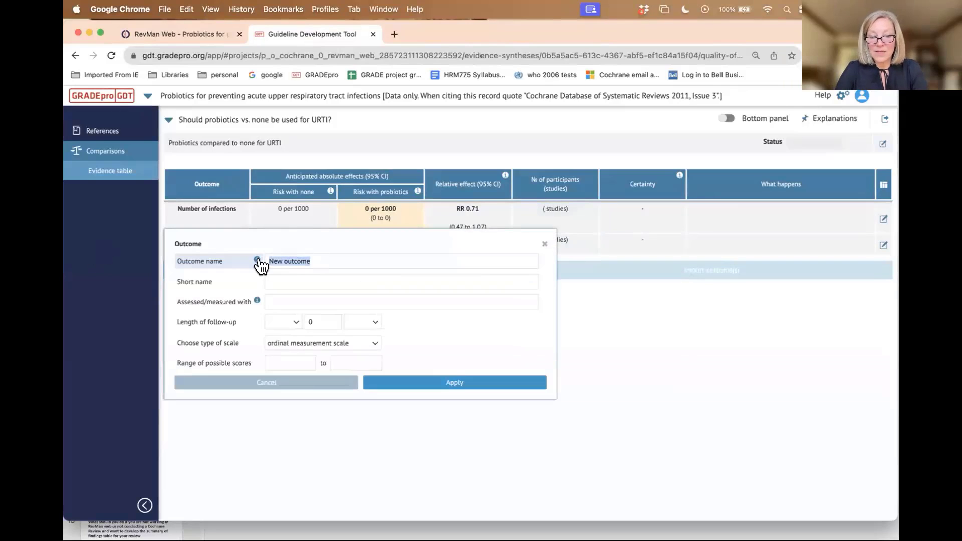
pyautogui.write('duration of')
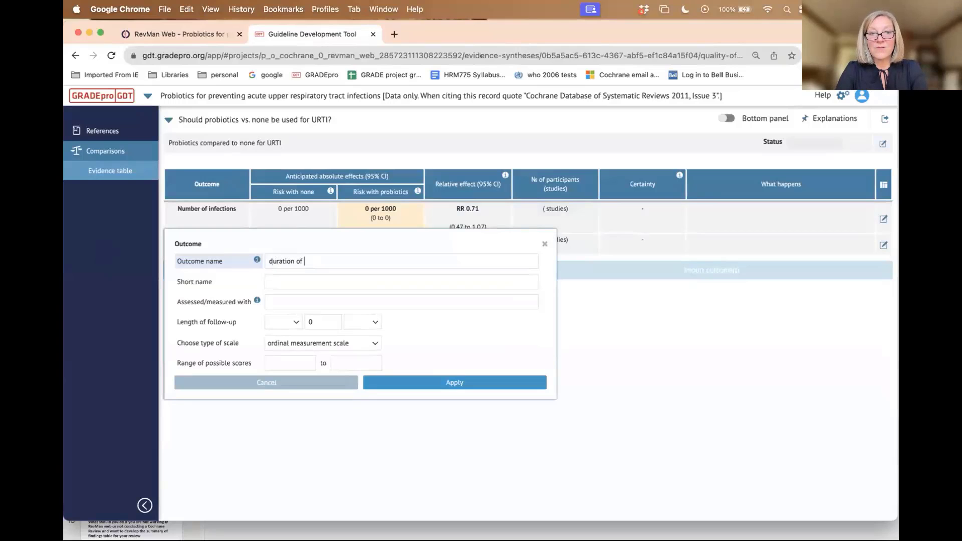
pyautogui.write(' infection')
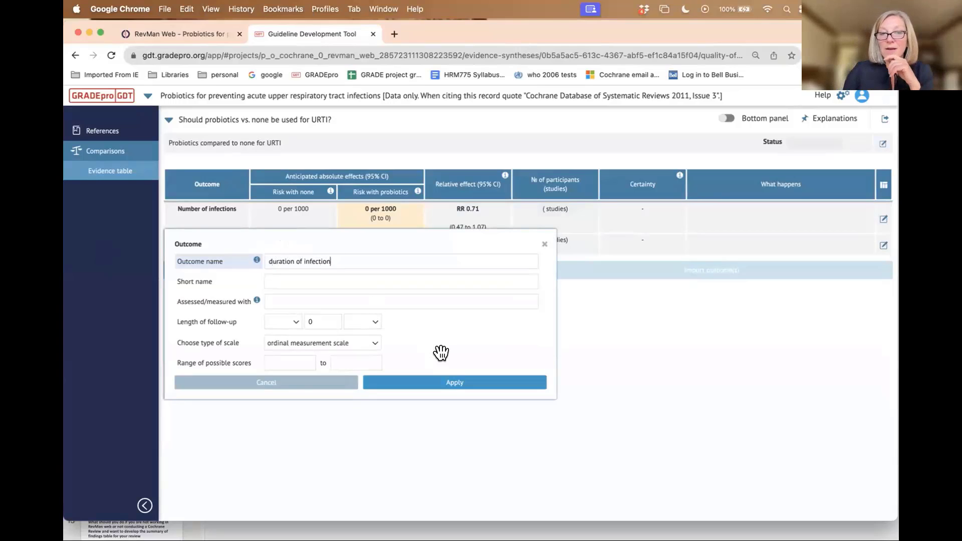
pyautogui.click(455, 385)
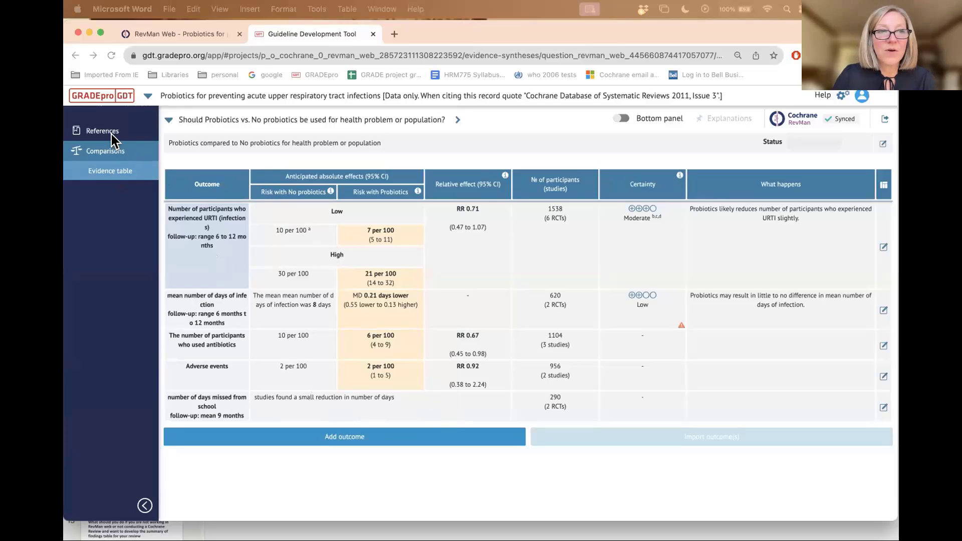
# - Pick question 2, probiotics vs. none for URTI, from the question header dropdown
pyautogui.click(204, 120)
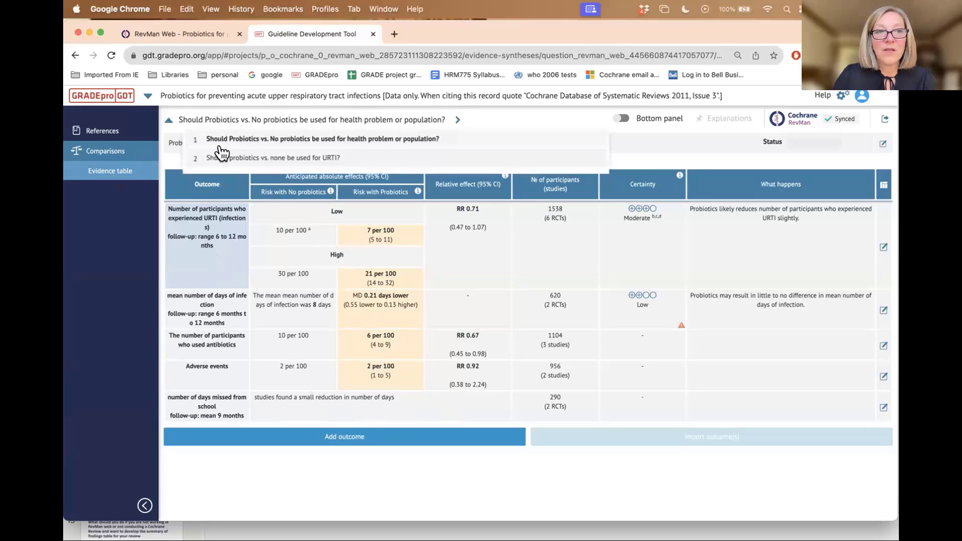
pyautogui.click(221, 159)
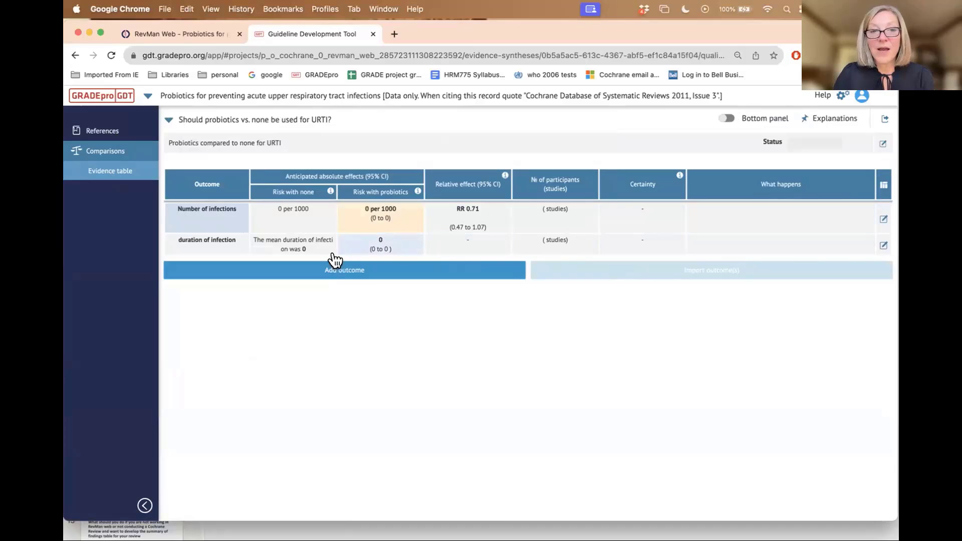
# - Add a third outcome of the narrative type
pyautogui.click(337, 272)
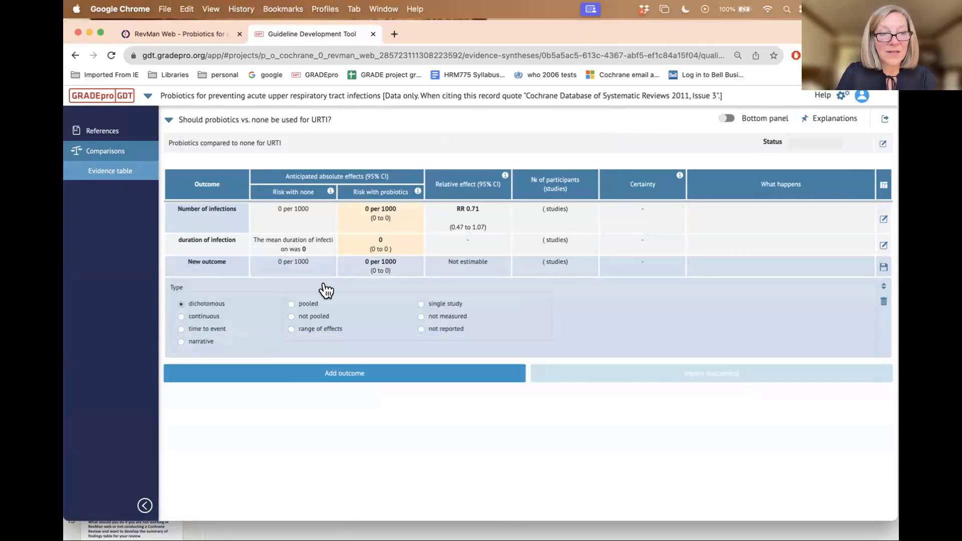
pyautogui.click(203, 342)
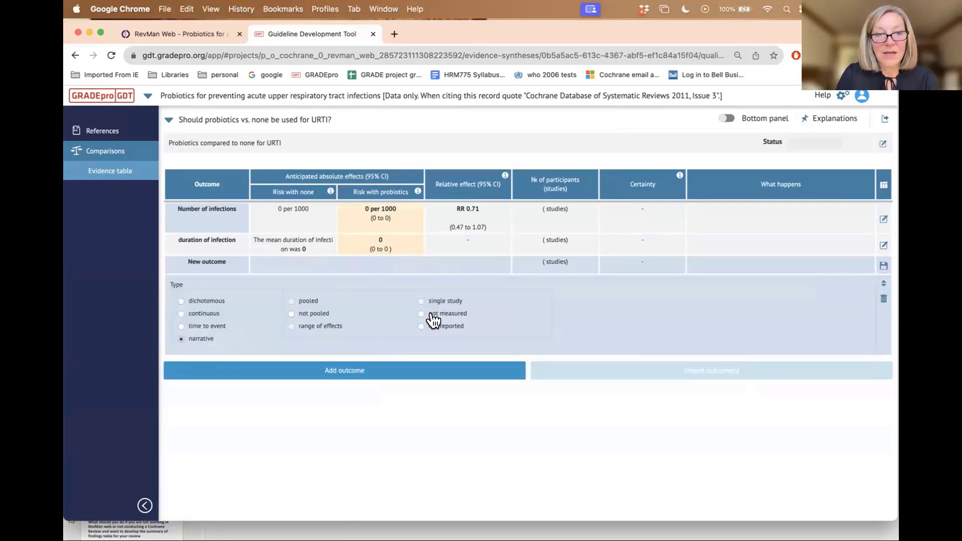
pyautogui.click(883, 265)
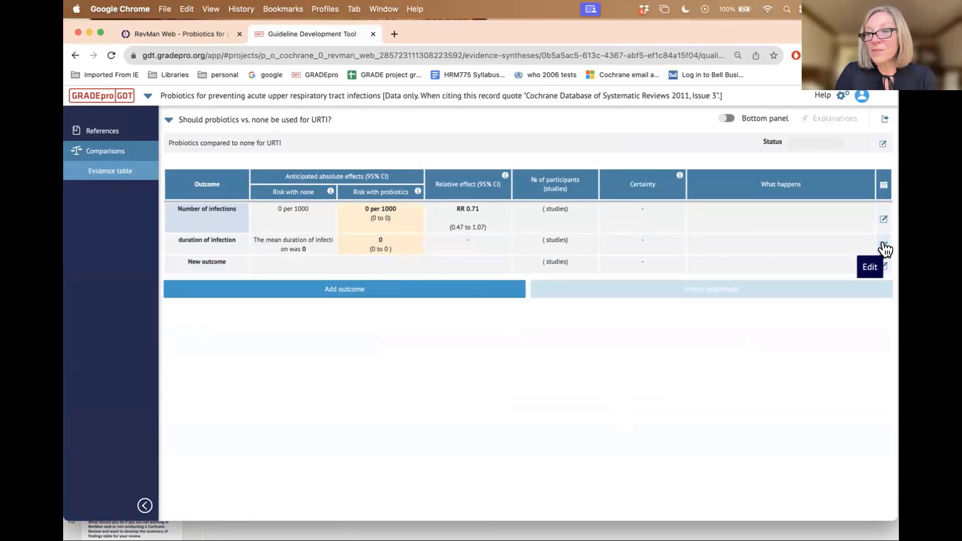
# - Change duration of infection to a narrative, not pooled outcome
pyautogui.click(883, 245)
pyautogui.click(181, 317)
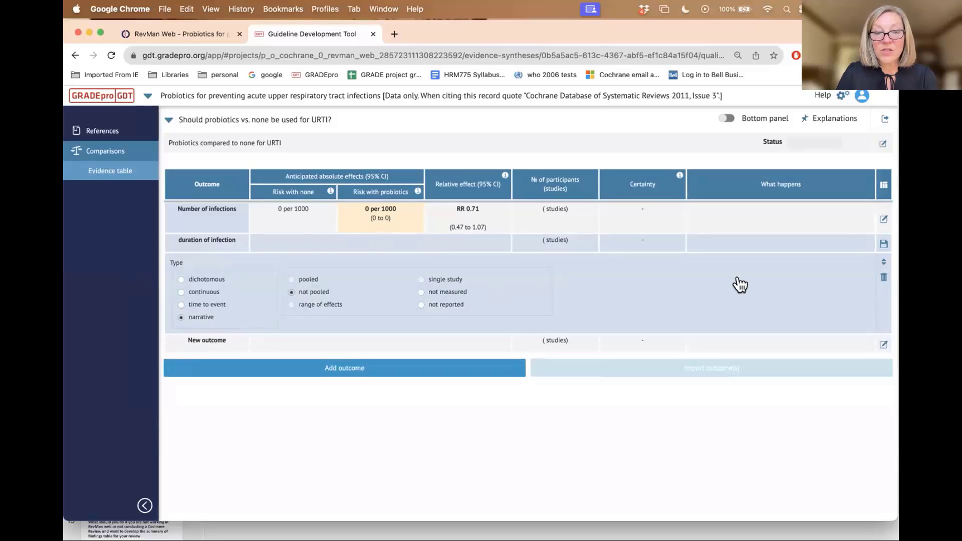
pyautogui.click(883, 245)
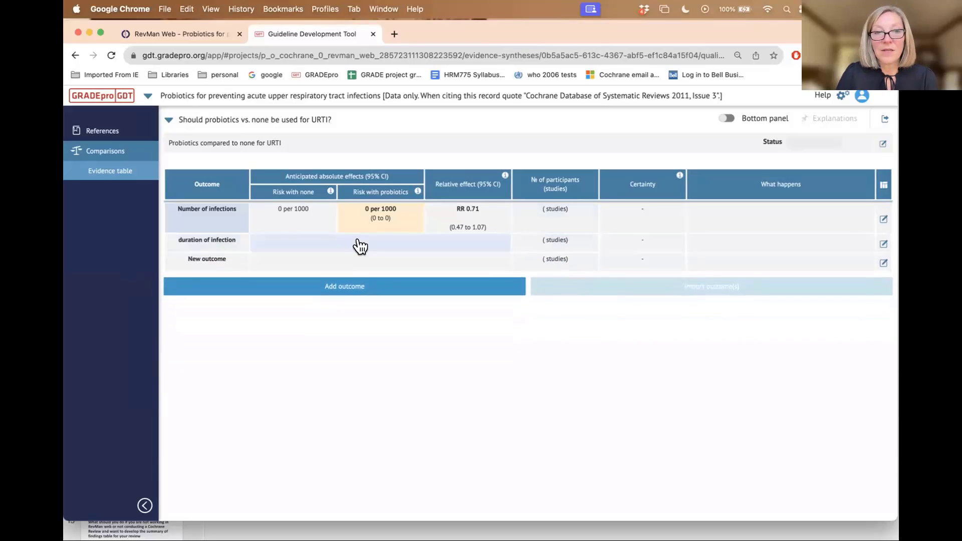
# - Convert Number of infections to a narrative, not pooled outcome, leaving control risk unchanged
pyautogui.click(296, 213)
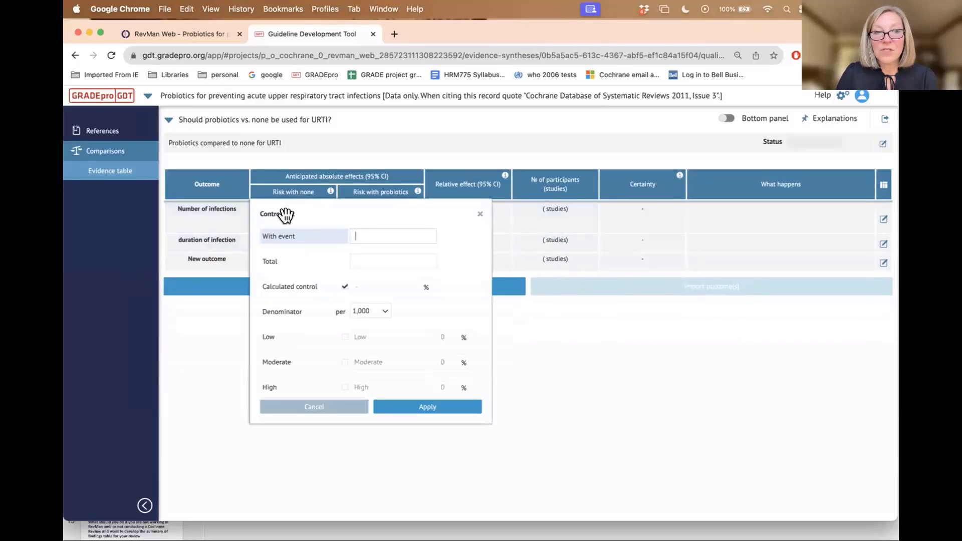
pyautogui.click(477, 218)
pyautogui.click(883, 220)
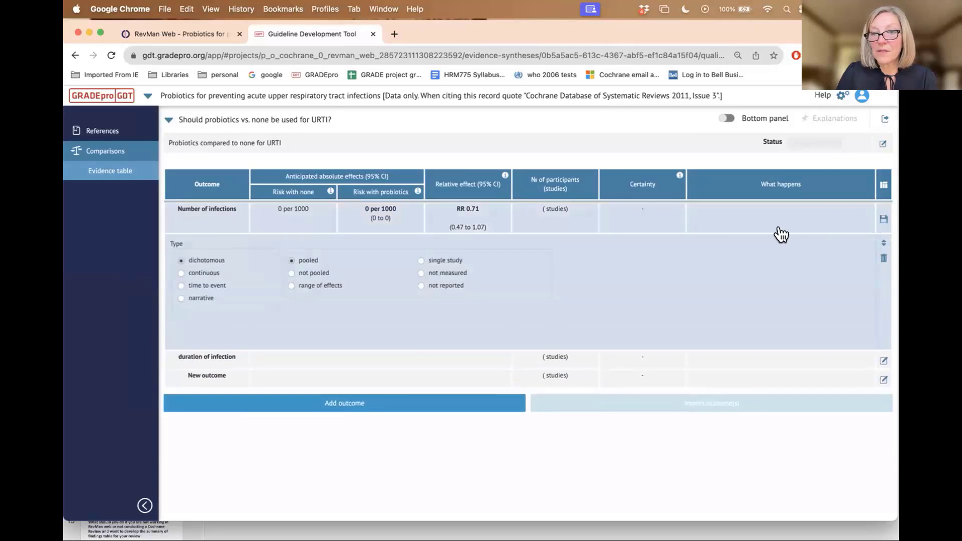
pyautogui.click(200, 298)
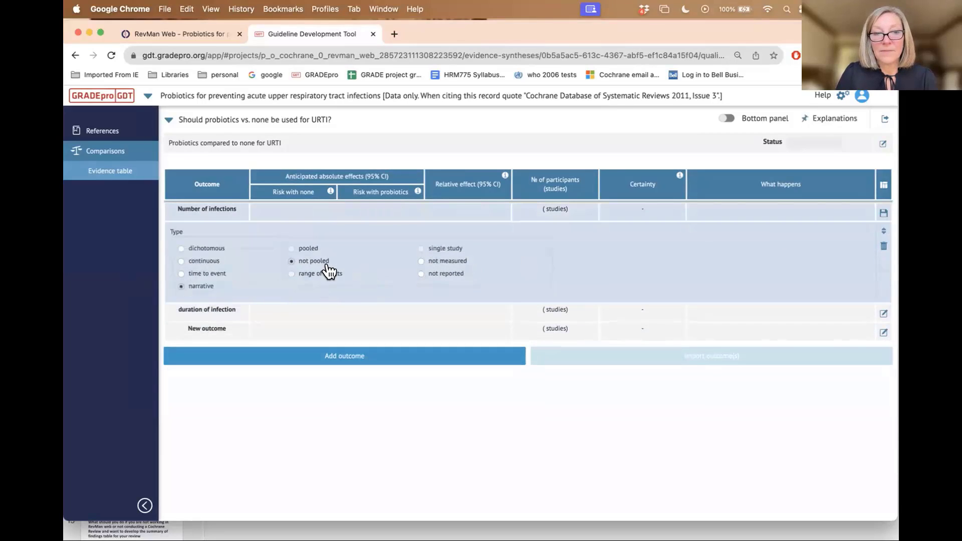
pyautogui.click(884, 213)
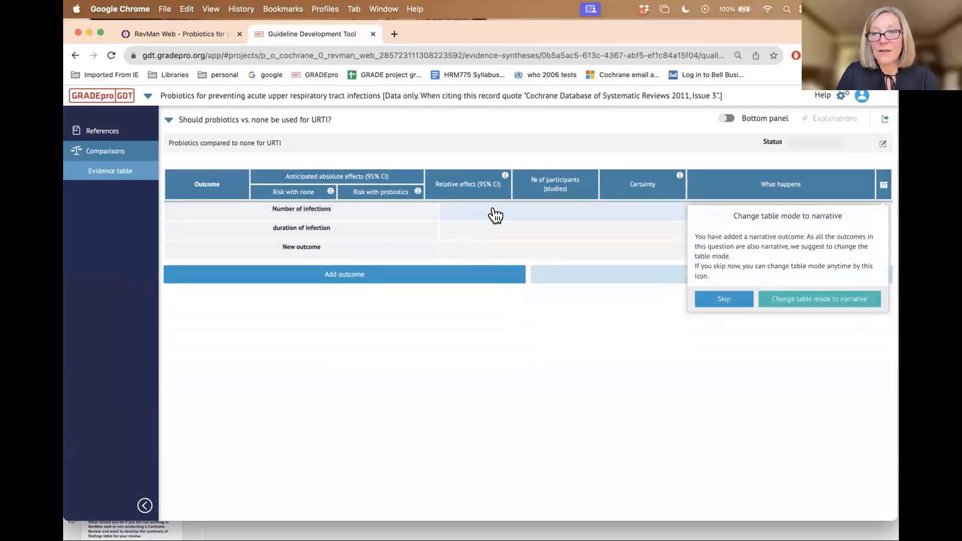
# - Switch to narrative mode, give Number of infections impact text 'dfadsfdsa', and open its studies details
pyautogui.click(805, 301)
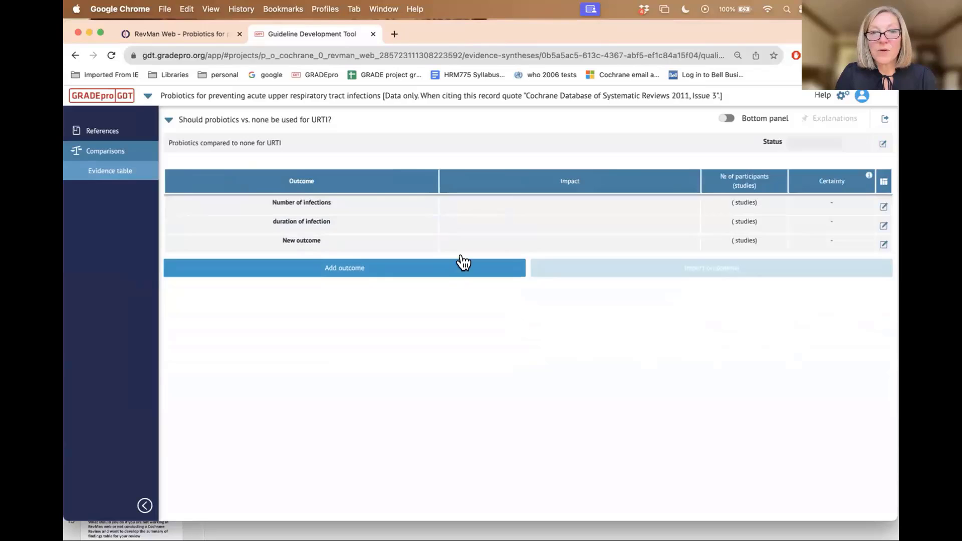
pyautogui.click(495, 209)
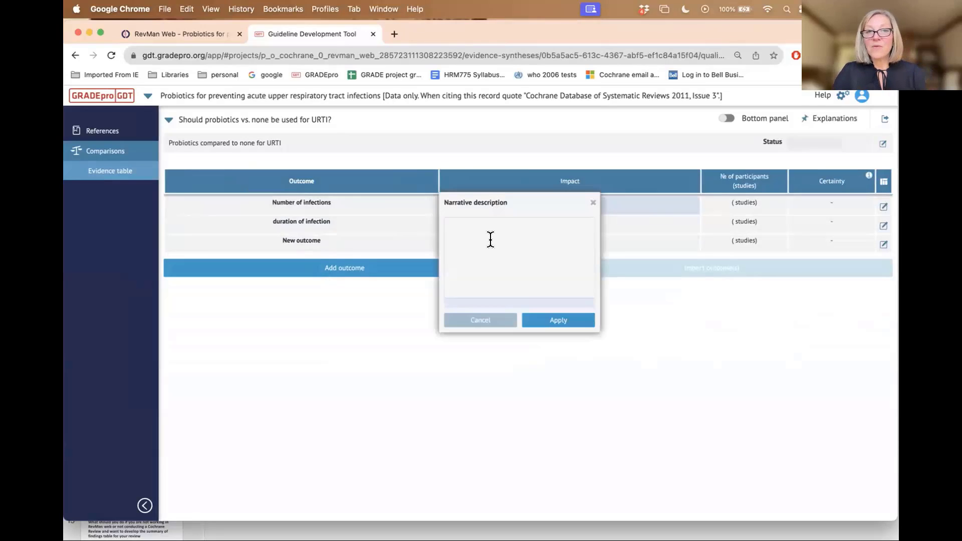
pyautogui.click(479, 228)
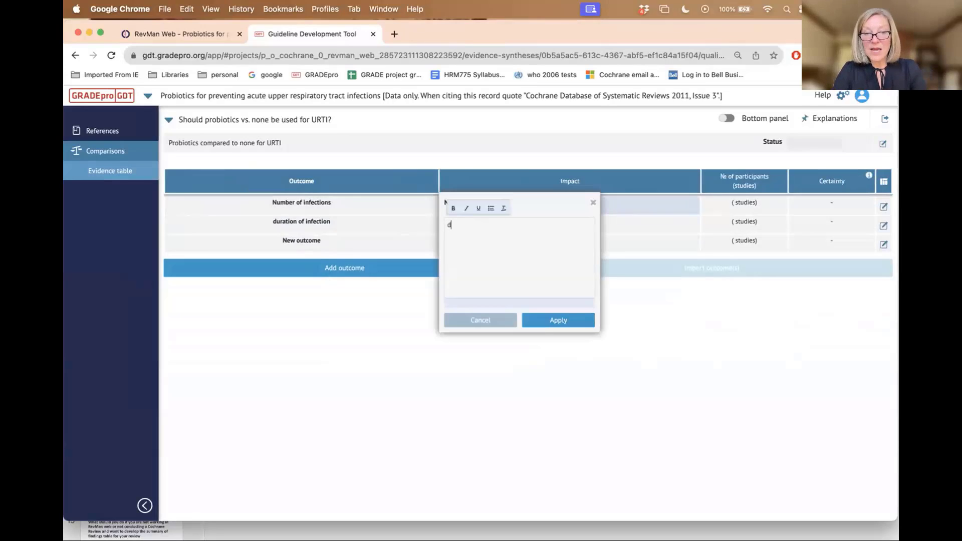
pyautogui.click(552, 321)
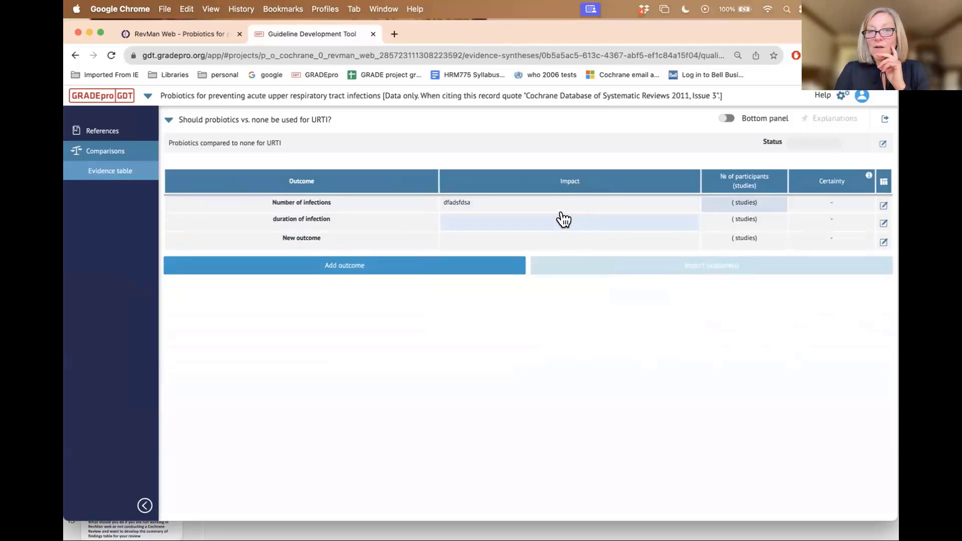
pyautogui.click(743, 203)
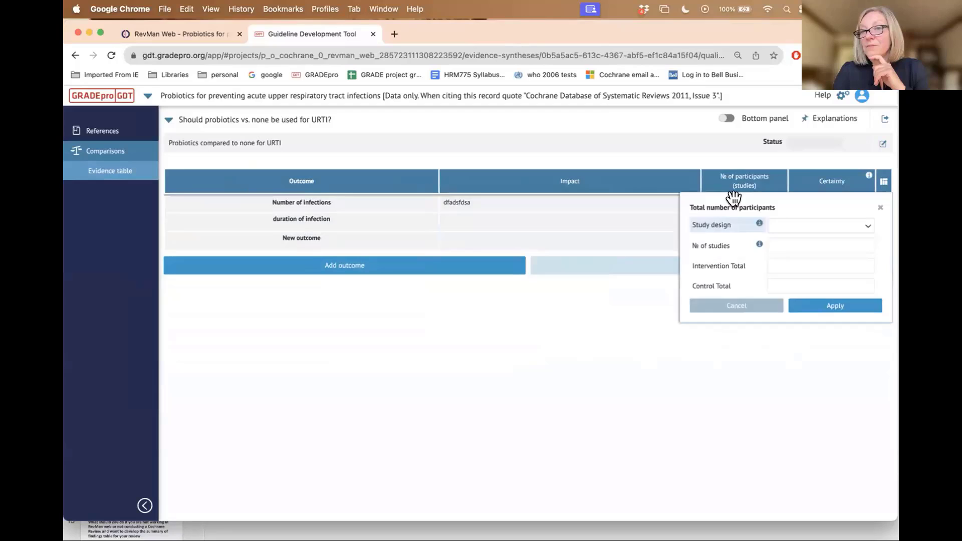
# - Record Number of infections as based on 3 randomised trials
pyautogui.click(784, 234)
pyautogui.click(792, 239)
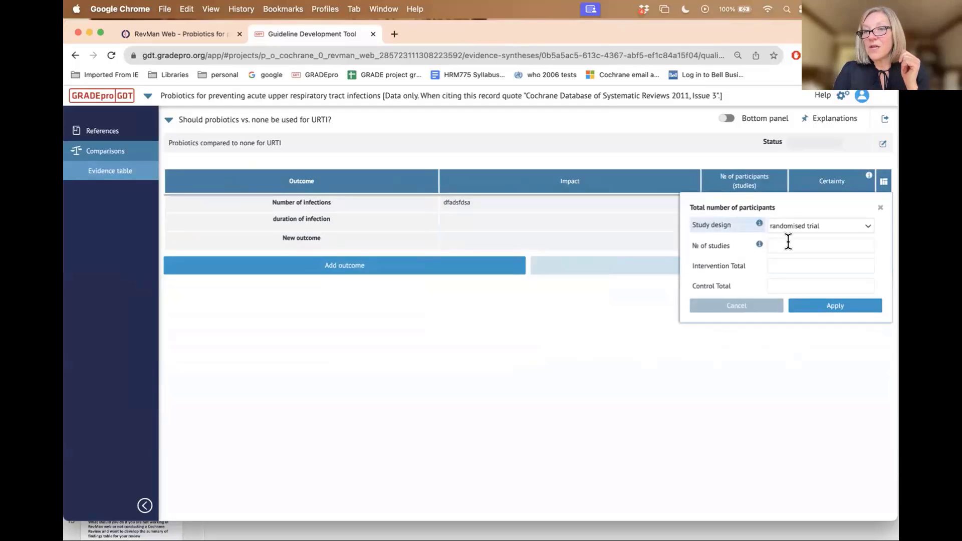
pyautogui.click(788, 245)
pyautogui.write('3')
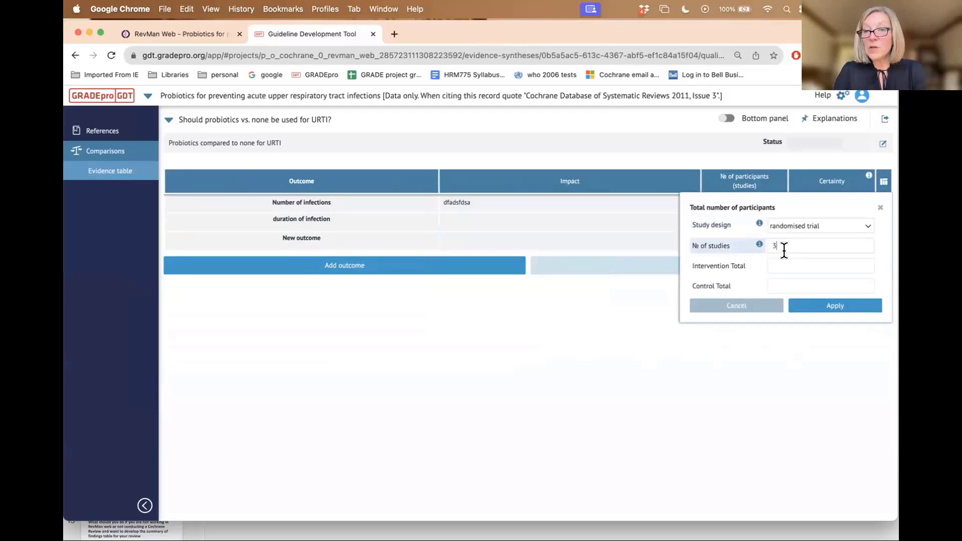
pyautogui.click(814, 305)
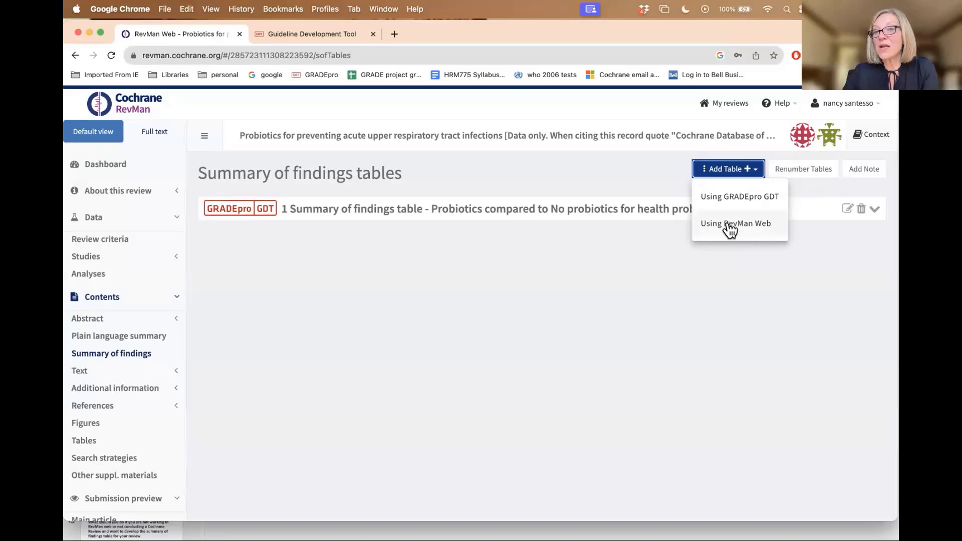
# - Add a RevMan Web-built table with 3 columns, 3 rows and a header row
pyautogui.click(729, 224)
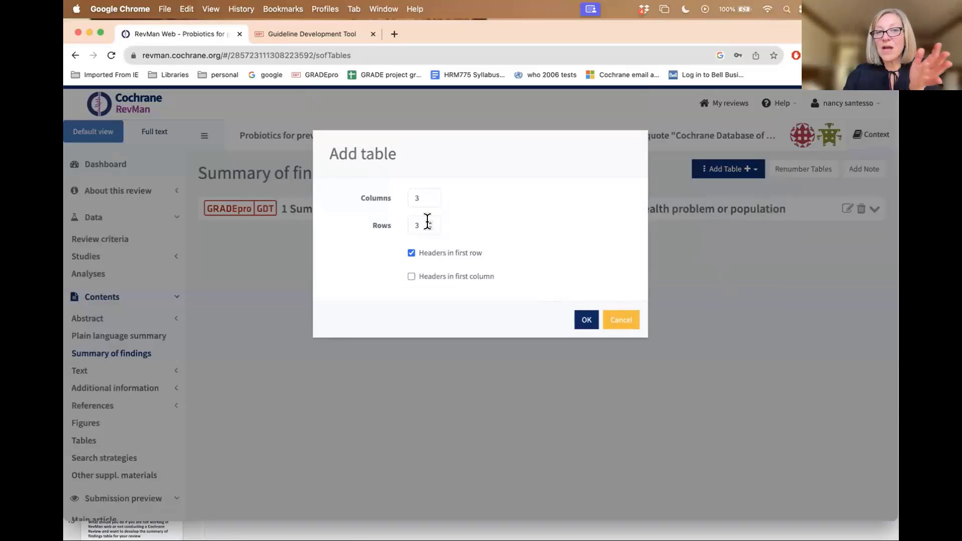
pyautogui.click(586, 321)
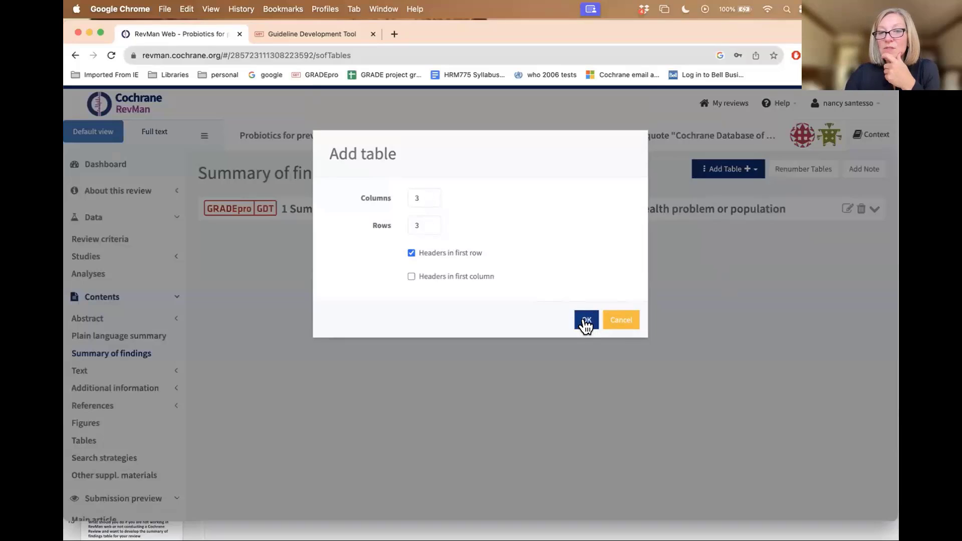